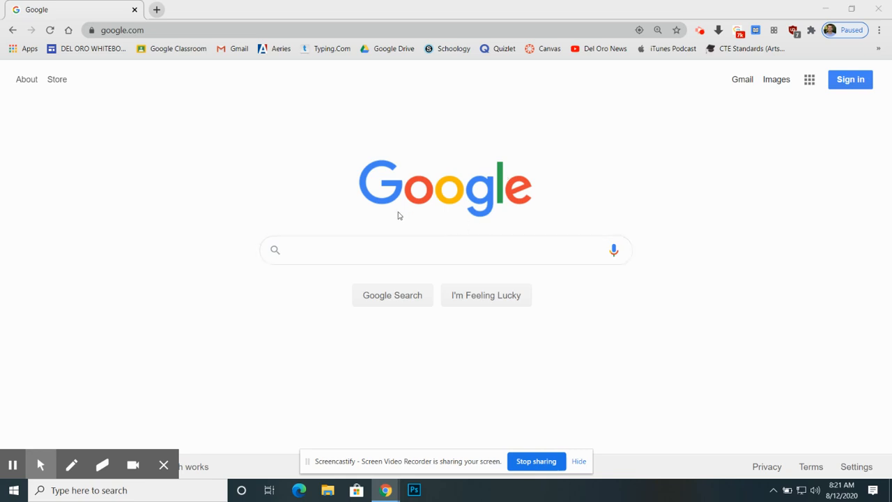
Step: Sign in to Google with the k12 school account and open Google Drive
{"action": "left_click", "coordinate": [850, 80]}
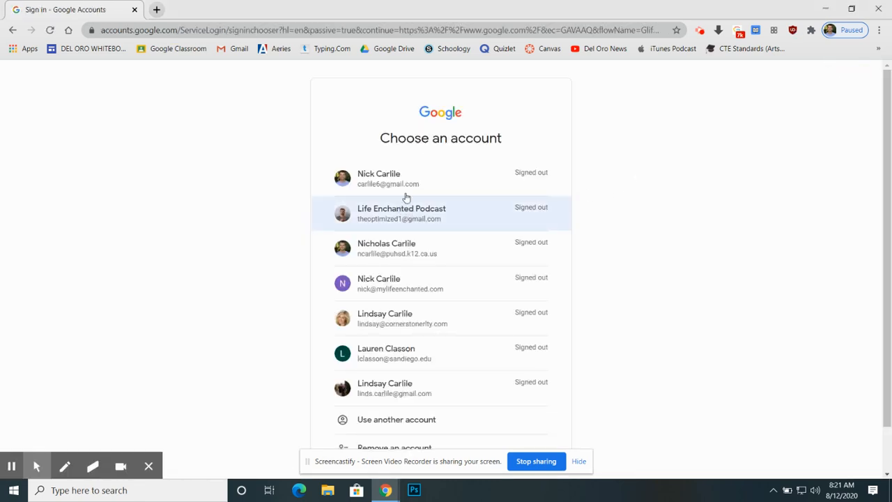
{"action": "left_click", "coordinate": [414, 251]}
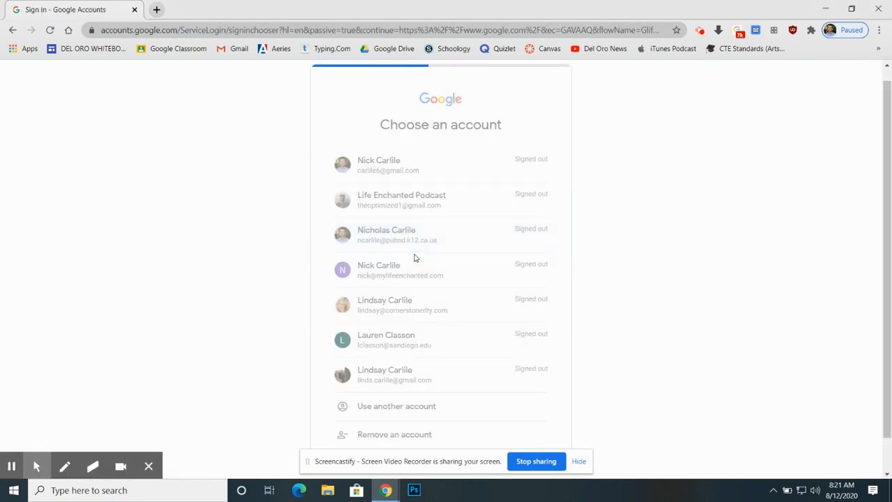
{"action": "left_click", "coordinate": [526, 308]}
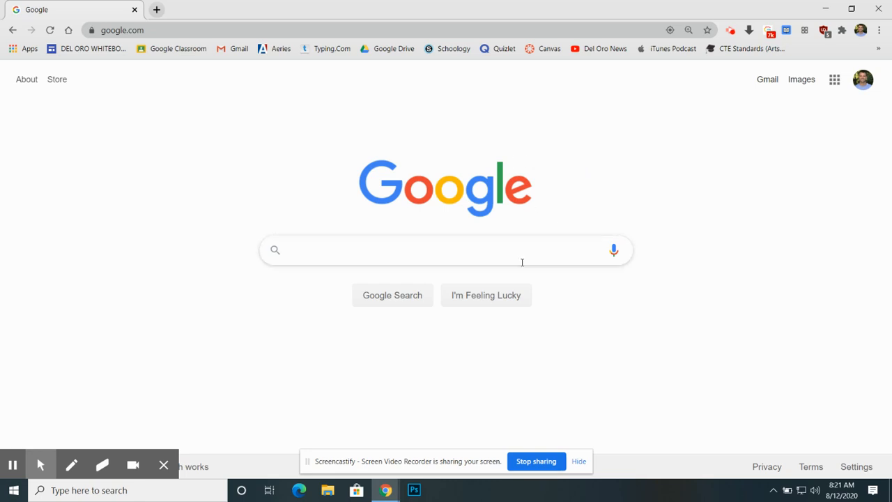
{"action": "left_click", "coordinate": [836, 83]}
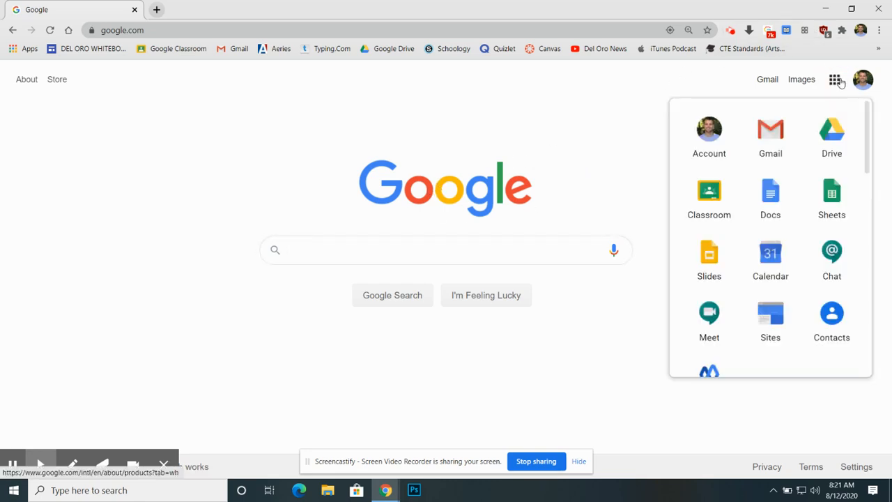
{"action": "left_click", "coordinate": [831, 135]}
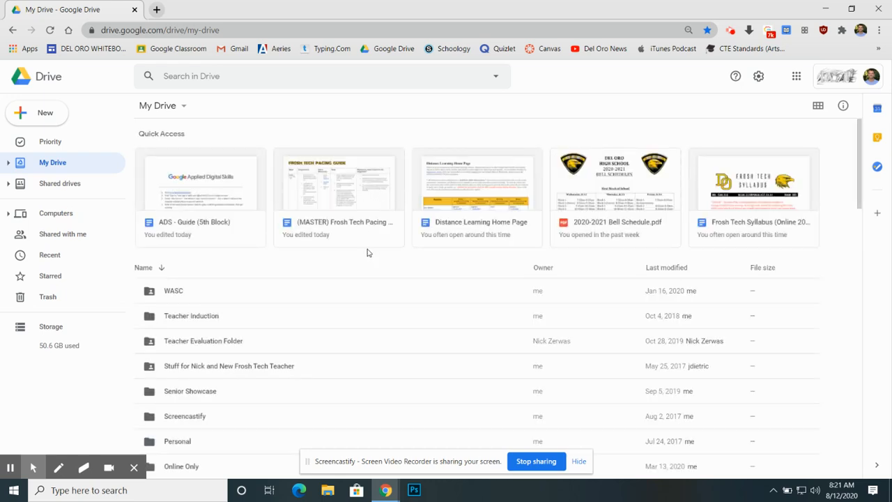
Step: Look through the folders and untitled files listed in My Drive
{"action": "scroll", "coordinate": [368, 253], "scroll_direction": "down", "scroll_amount": 15}
{"action": "scroll", "coordinate": [368, 253], "scroll_direction": "up", "scroll_amount": 8}
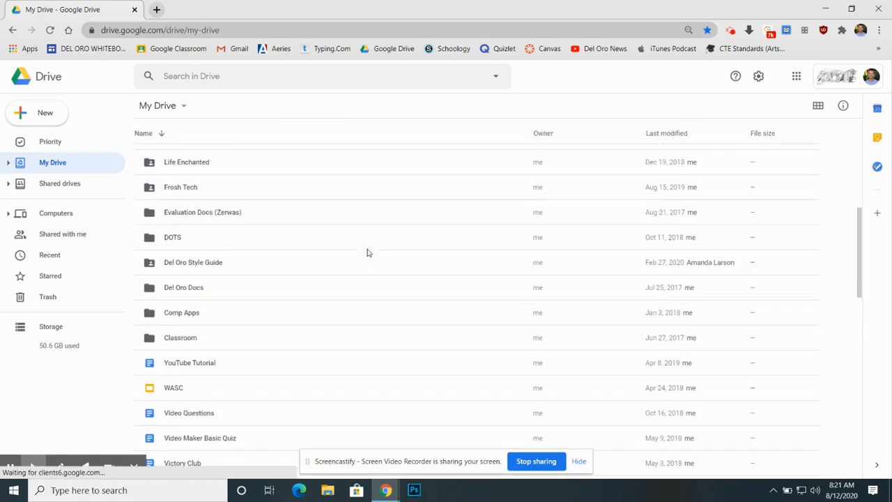
{"action": "scroll", "coordinate": [368, 253], "scroll_direction": "up", "scroll_amount": 7}
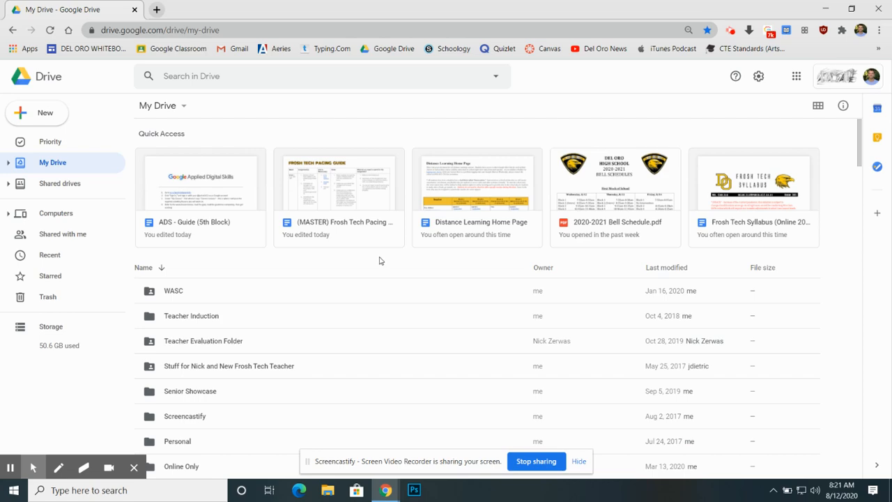
{"action": "scroll", "coordinate": [374, 256], "scroll_direction": "down", "scroll_amount": 7}
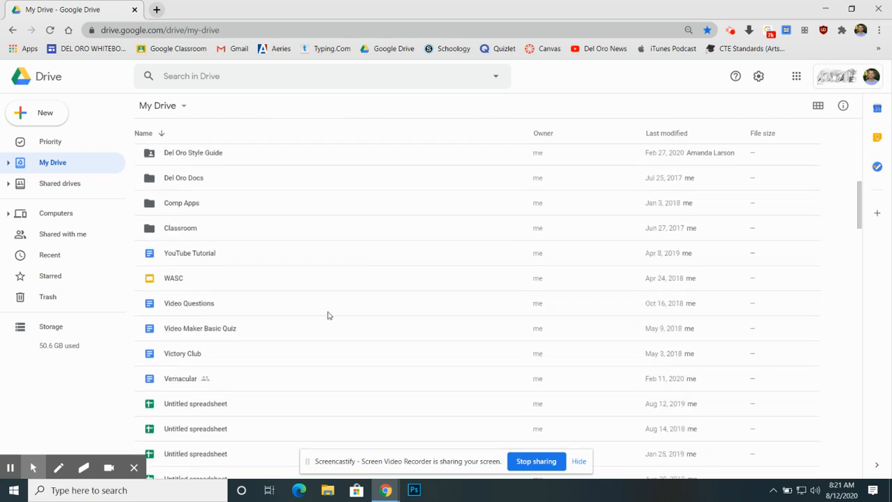
{"action": "scroll", "coordinate": [327, 315], "scroll_direction": "down", "scroll_amount": 8}
{"action": "scroll", "coordinate": [327, 312], "scroll_direction": "up", "scroll_amount": 12}
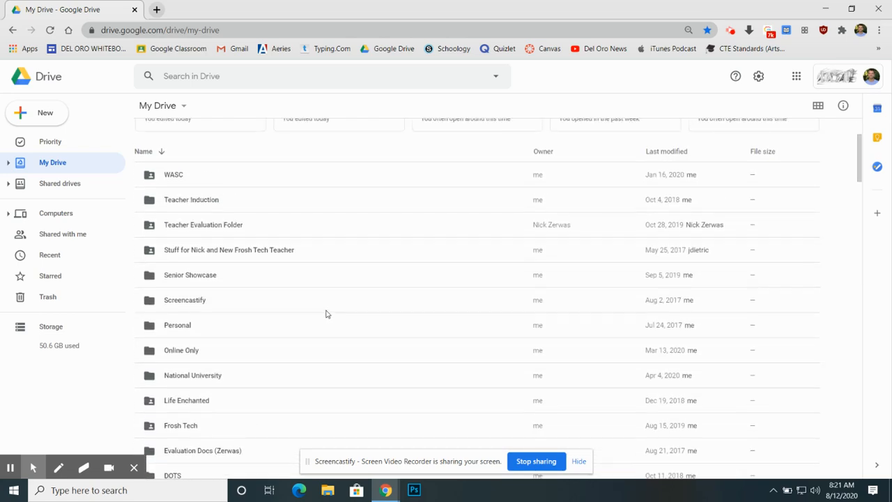
{"action": "scroll", "coordinate": [200, 203], "scroll_direction": "up", "scroll_amount": 2}
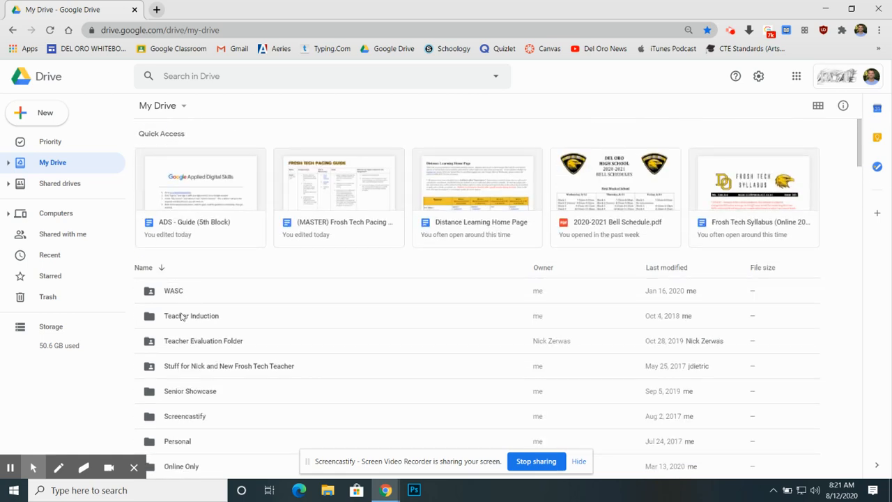
{"action": "scroll", "coordinate": [181, 316], "scroll_direction": "down", "scroll_amount": 3}
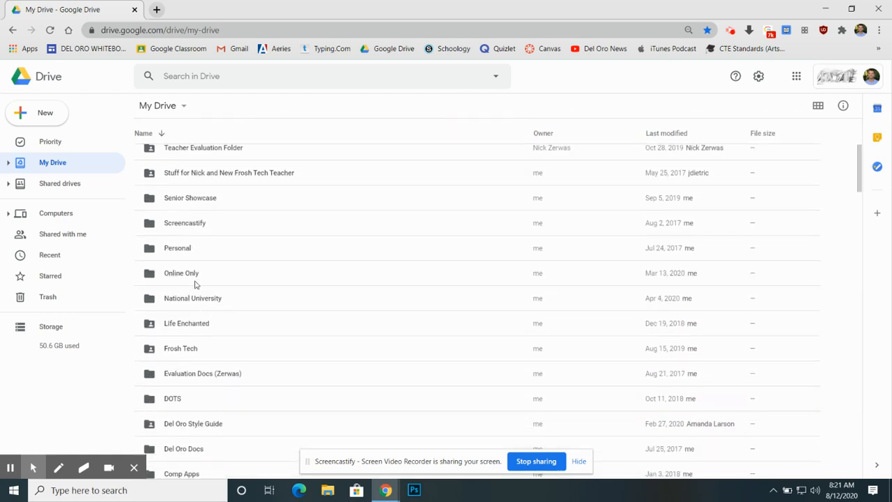
{"action": "scroll", "coordinate": [196, 284], "scroll_direction": "down", "scroll_amount": 1}
{"action": "scroll", "coordinate": [196, 283], "scroll_direction": "up", "scroll_amount": 1}
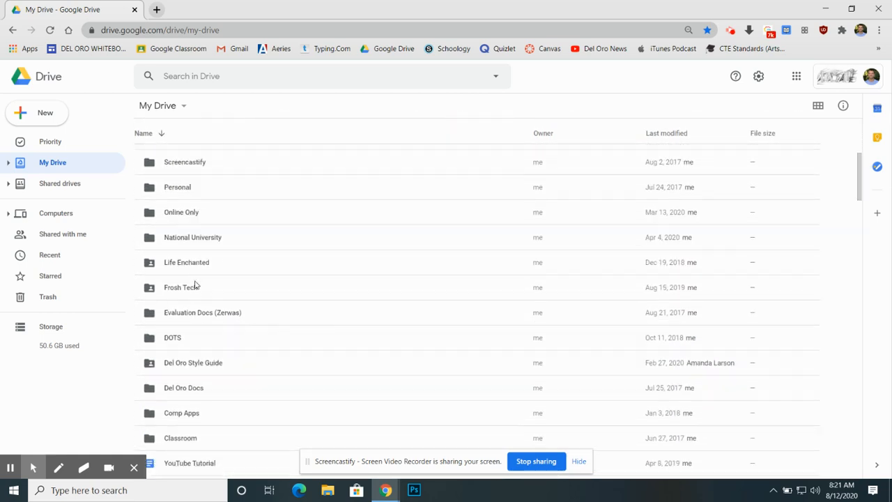
{"action": "scroll", "coordinate": [195, 284], "scroll_direction": "down", "scroll_amount": 4}
{"action": "scroll", "coordinate": [196, 285], "scroll_direction": "down", "scroll_amount": 12}
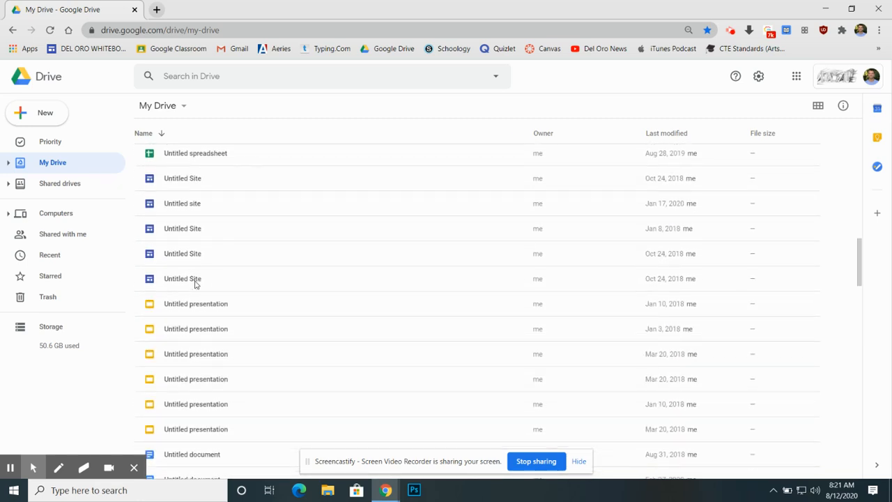
{"action": "scroll", "coordinate": [232, 309], "scroll_direction": "up", "scroll_amount": 10}
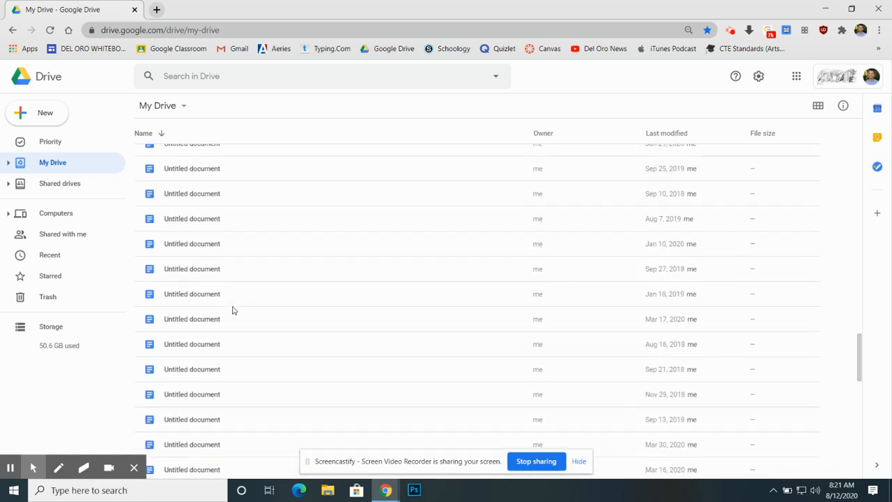
{"action": "scroll", "coordinate": [232, 311], "scroll_direction": "up", "scroll_amount": 10}
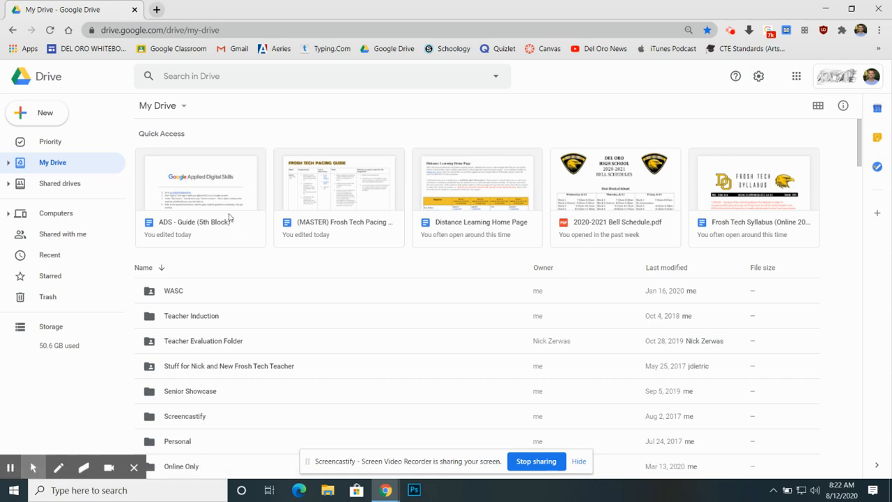
Step: Create a new folder named "Freshman" in My Drive
{"action": "left_click", "coordinate": [55, 121]}
{"action": "left_click", "coordinate": [64, 122]}
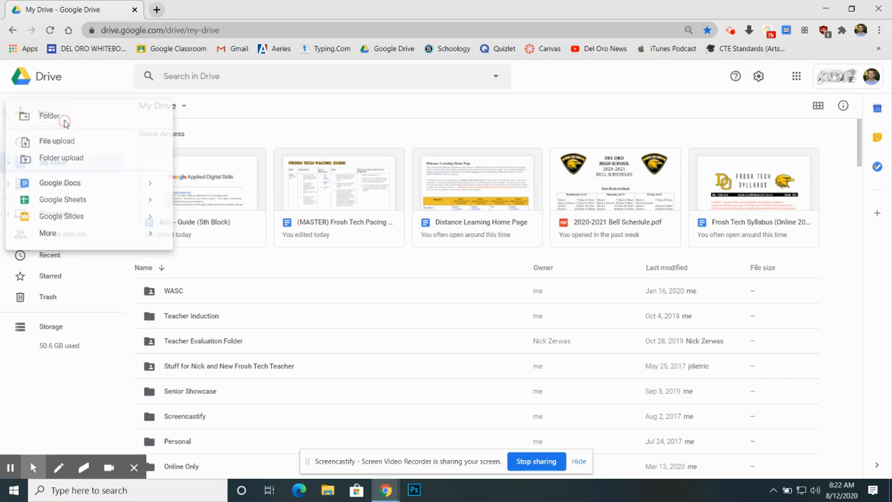
{"action": "type", "text": "F"}
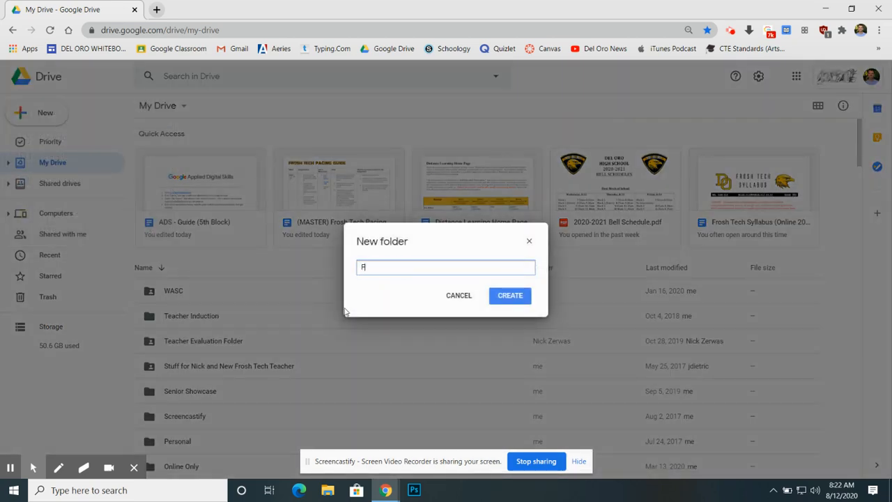
{"action": "type", "text": "reshman"}
{"action": "left_click", "coordinate": [519, 299]}
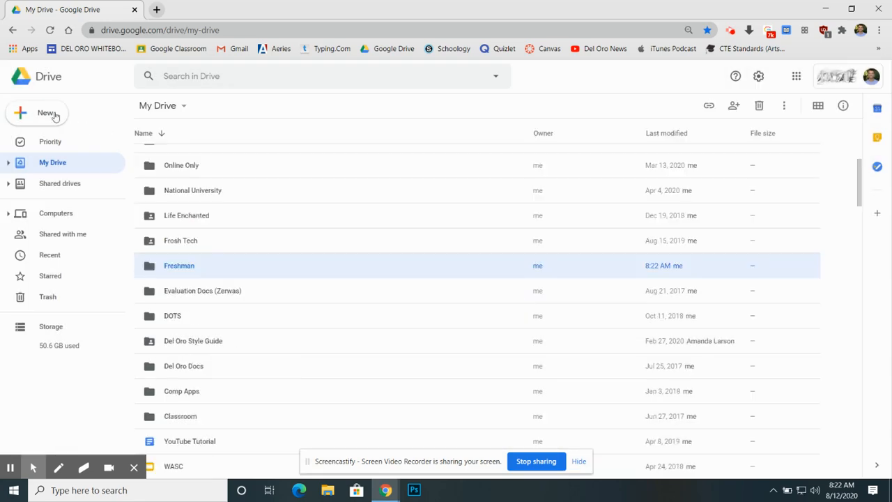
Step: Create a new folder named "Sophomore" in My Drive
{"action": "left_click", "coordinate": [54, 115]}
{"action": "left_click", "coordinate": [69, 115]}
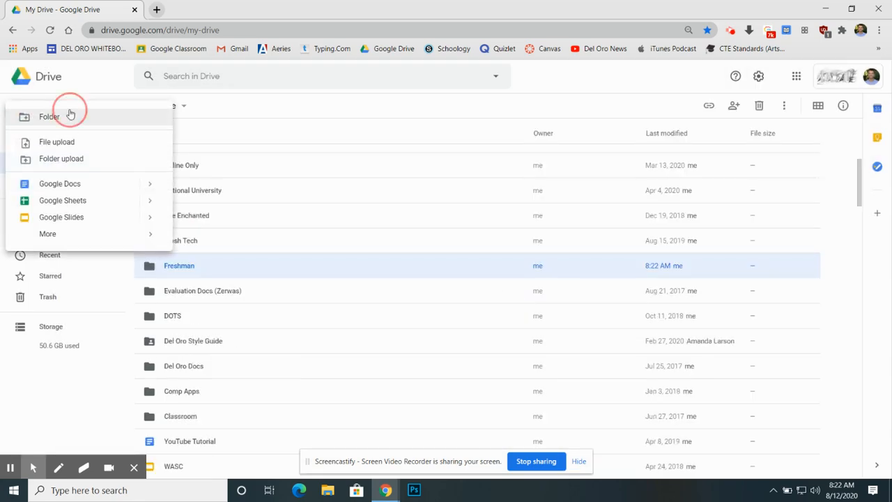
{"action": "type", "text": "Sc"}
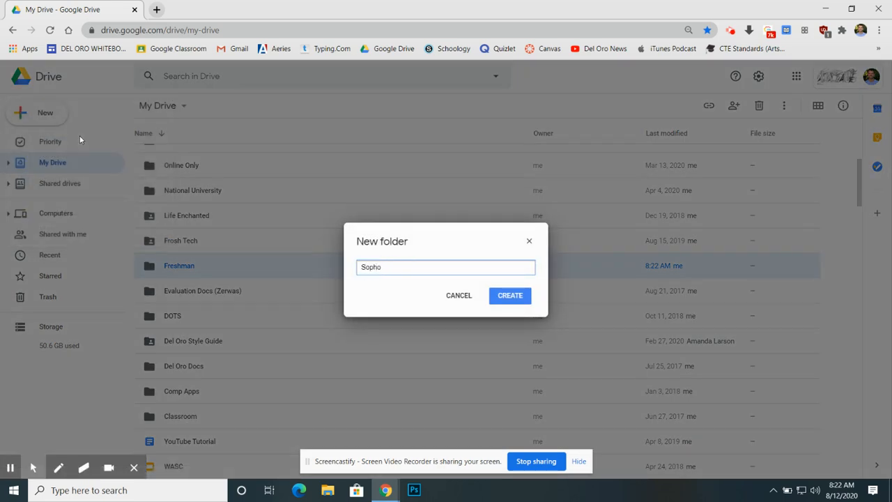
{"action": "key", "text": "Return"}
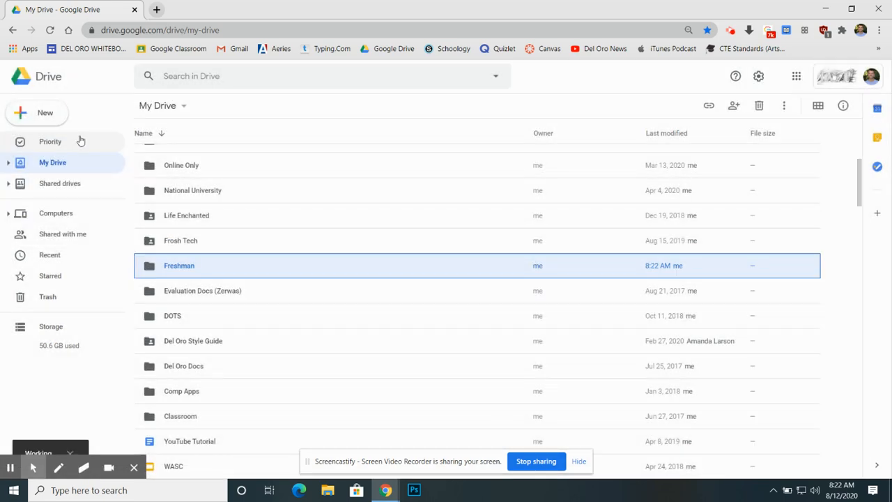
Step: Create a new folder named "Junior" in My Drive
{"action": "left_click", "coordinate": [43, 115]}
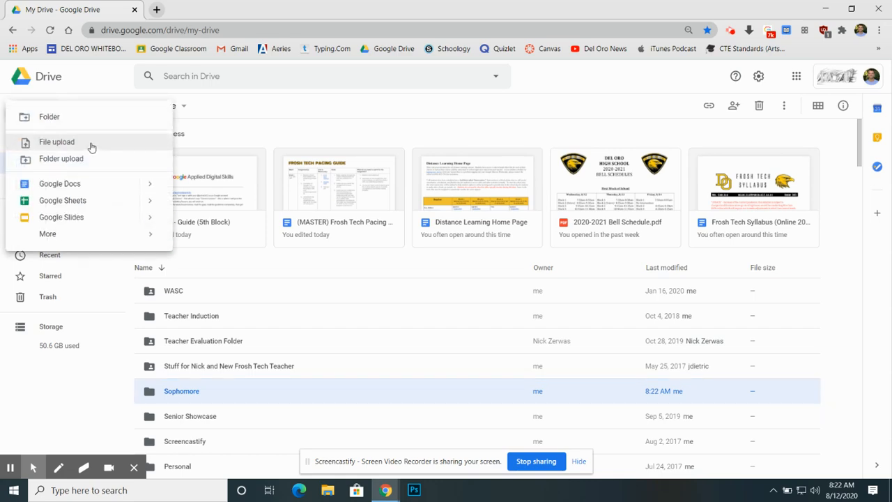
{"action": "left_click", "coordinate": [76, 116]}
{"action": "type", "text": "Junior"}
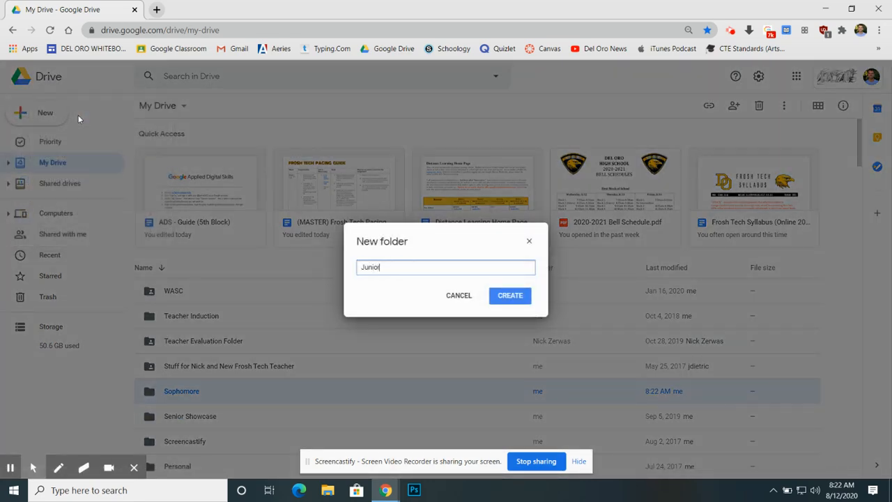
{"action": "left_click", "coordinate": [510, 295]}
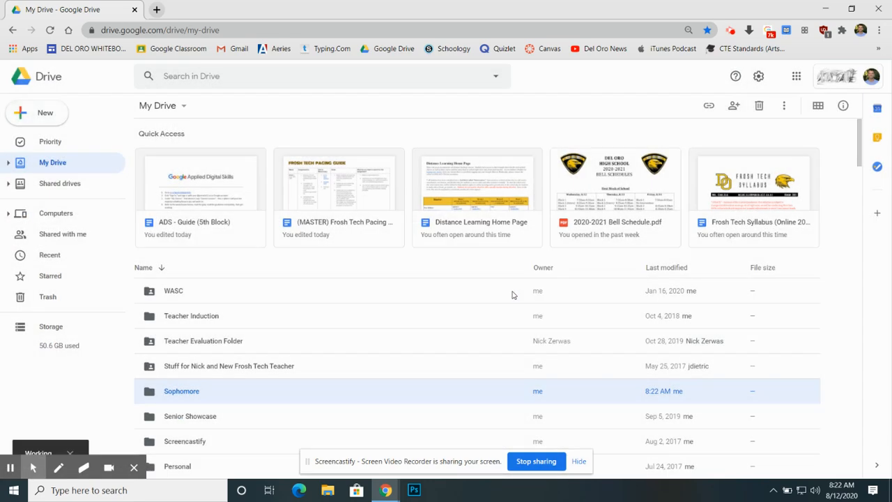
Step: Create a new folder named "Senior" in My Drive
{"action": "left_click", "coordinate": [44, 114]}
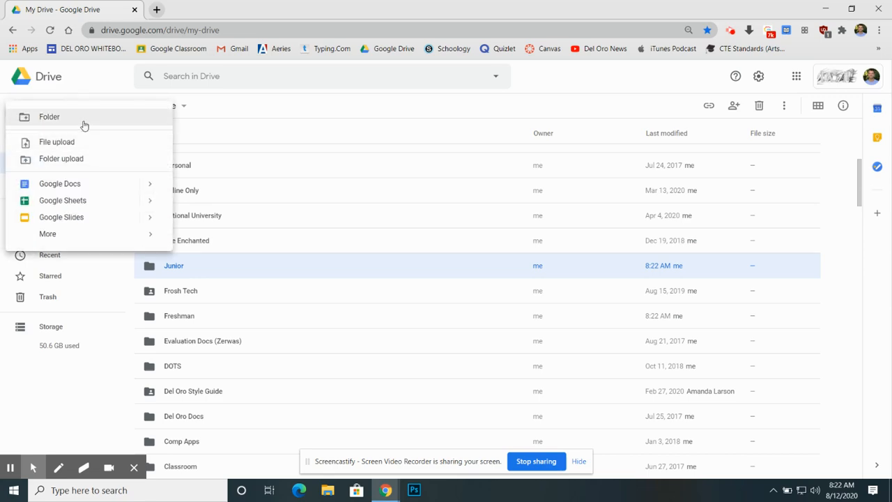
{"action": "left_click", "coordinate": [83, 120]}
{"action": "type", "text": "Senior"}
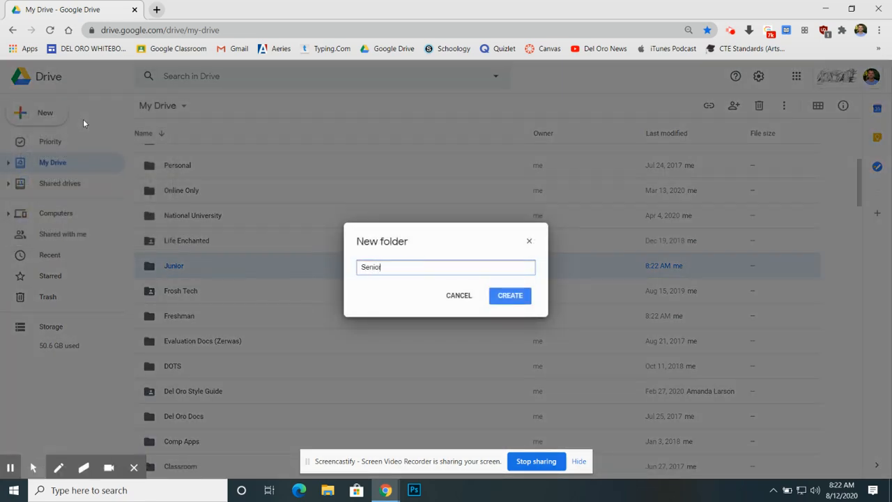
{"action": "left_click", "coordinate": [523, 307]}
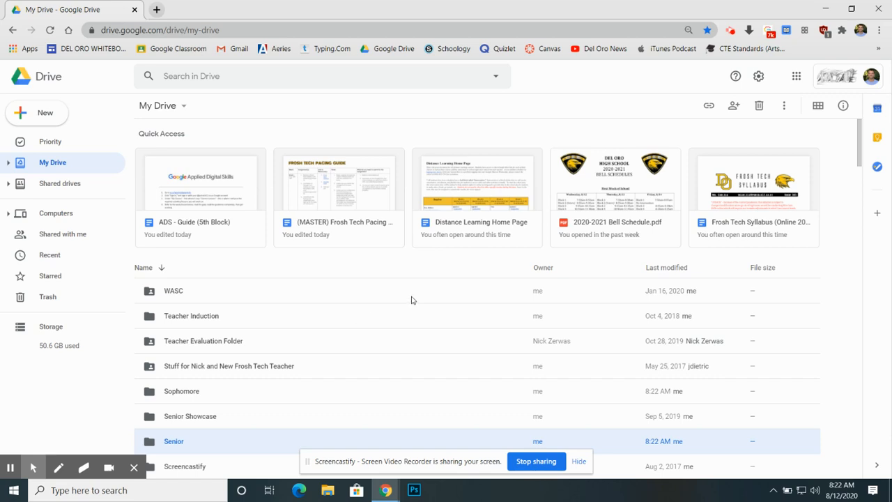
Step: Create a new folder named "Personal" in My Drive
{"action": "left_click", "coordinate": [59, 128]}
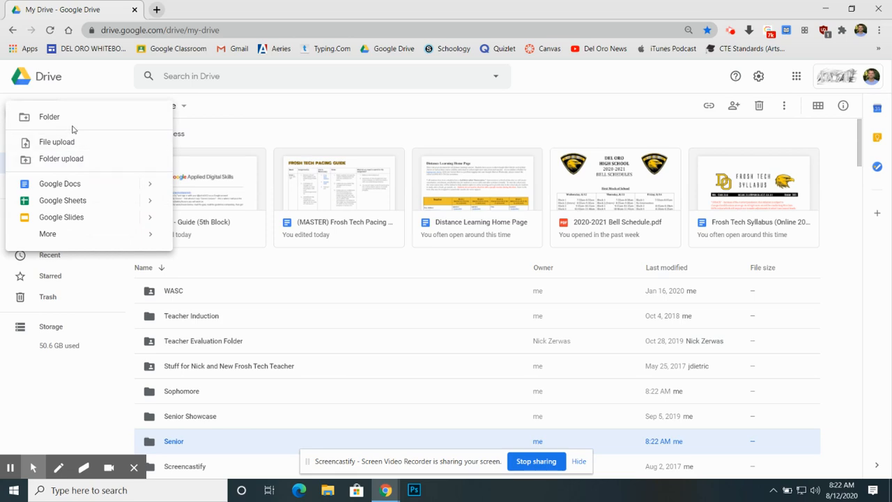
{"action": "left_click", "coordinate": [73, 128]}
{"action": "type", "text": "Personal"}
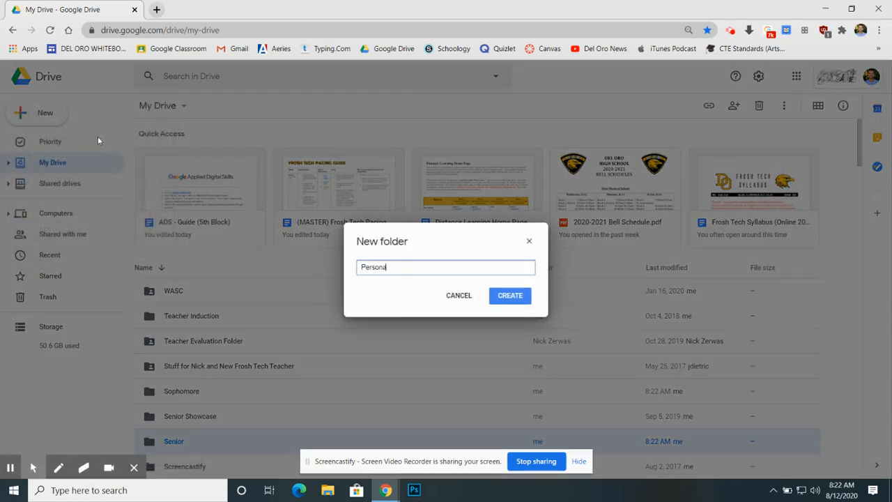
{"action": "left_click", "coordinate": [509, 295]}
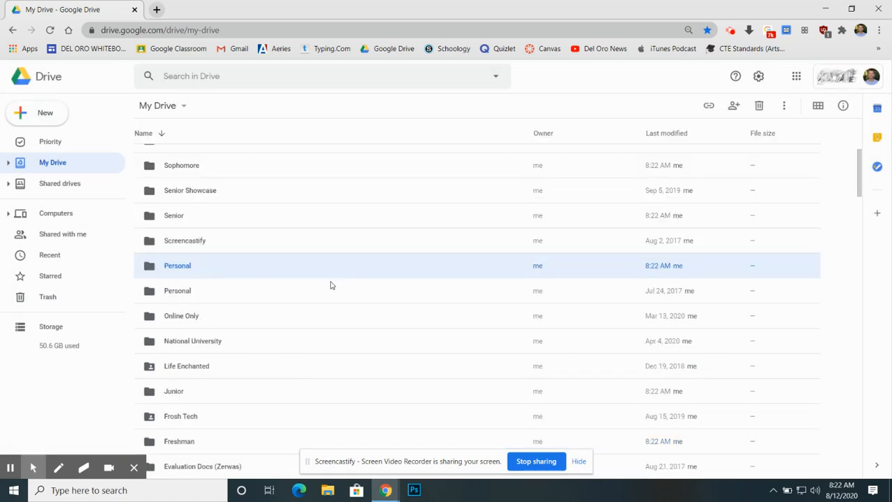
Step: Create a new folder named "Del Oro" in My Drive
{"action": "scroll", "coordinate": [331, 285], "scroll_direction": "up", "scroll_amount": 2}
{"action": "scroll", "coordinate": [331, 285], "scroll_direction": "up", "scroll_amount": 1}
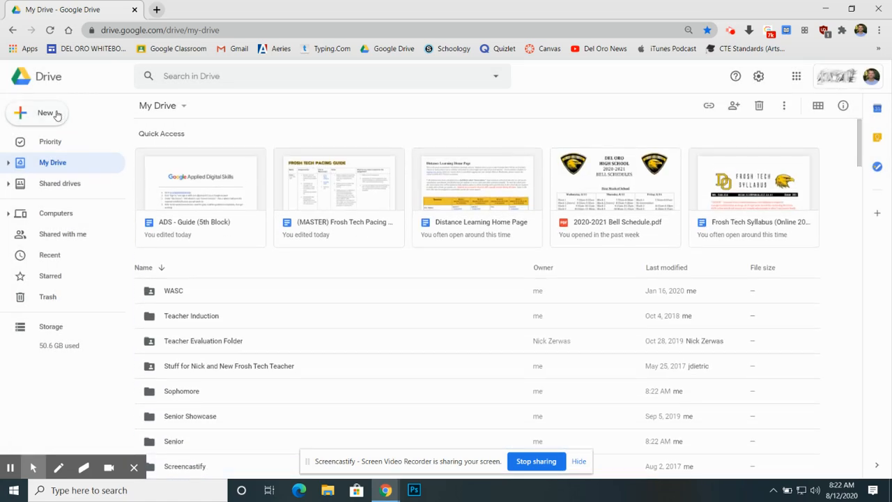
{"action": "left_click", "coordinate": [56, 113]}
{"action": "left_click", "coordinate": [81, 124]}
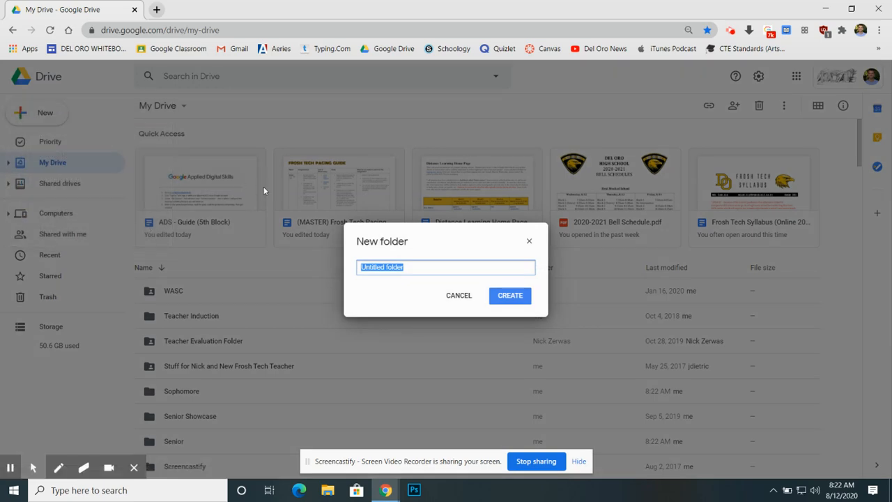
{"action": "type", "text": "Del Oro"}
{"action": "left_click", "coordinate": [523, 300]}
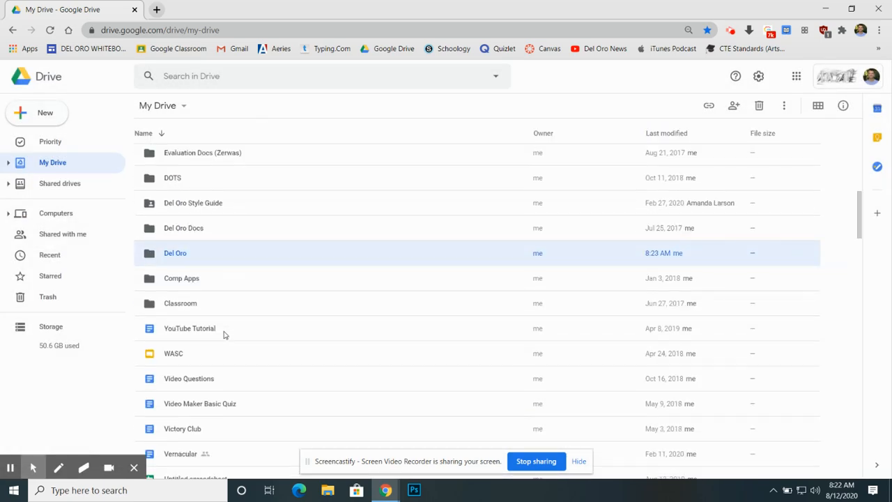
Step: Move the Junior, Freshman, Senior and Sophomore folders together from My Drive into the Del Oro folder
{"action": "scroll", "coordinate": [213, 301], "scroll_direction": "up", "scroll_amount": 2}
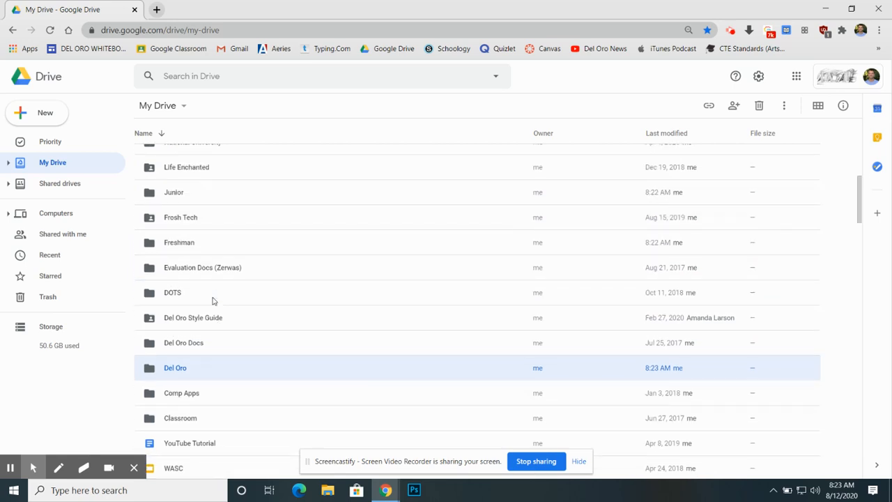
{"action": "left_click", "coordinate": [185, 200]}
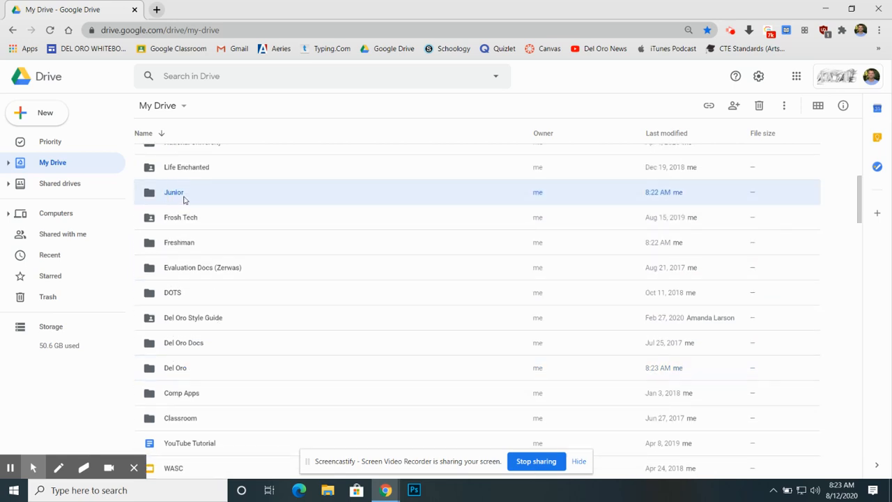
{"action": "left_click", "coordinate": [190, 243], "text": "ctrl"}
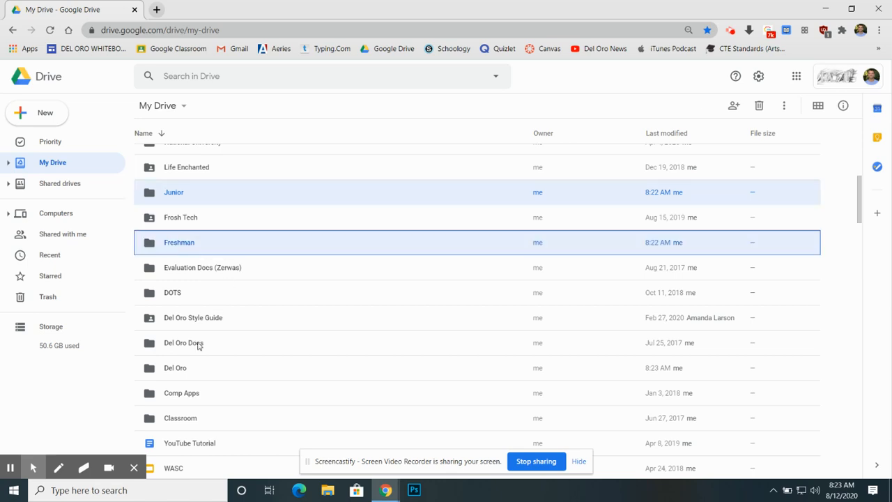
{"action": "scroll", "coordinate": [204, 361], "scroll_direction": "up", "scroll_amount": 1}
{"action": "scroll", "coordinate": [188, 300], "scroll_direction": "up", "scroll_amount": 2}
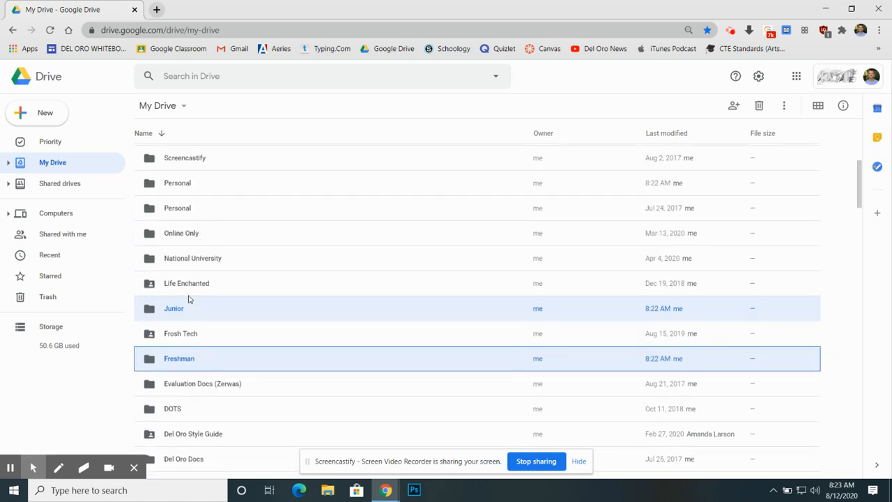
{"action": "scroll", "coordinate": [186, 247], "scroll_direction": "up", "scroll_amount": 1}
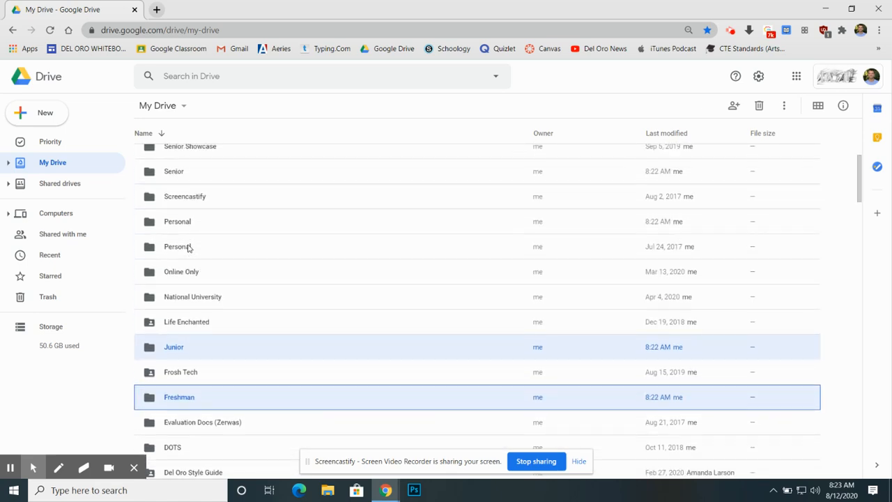
{"action": "left_click", "coordinate": [199, 176], "text": "ctrl"}
{"action": "scroll", "coordinate": [200, 195], "scroll_direction": "up", "scroll_amount": 3}
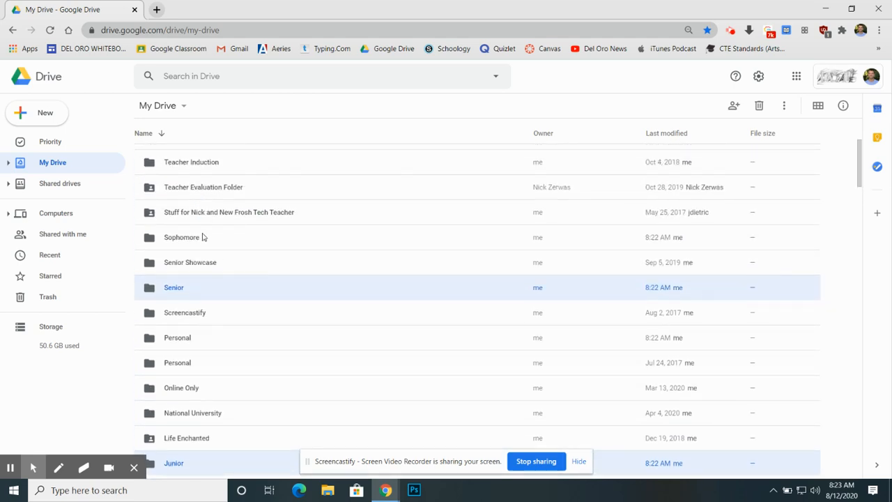
{"action": "left_click", "coordinate": [202, 238], "text": "ctrl"}
{"action": "scroll", "coordinate": [202, 249], "scroll_direction": "down", "scroll_amount": 5}
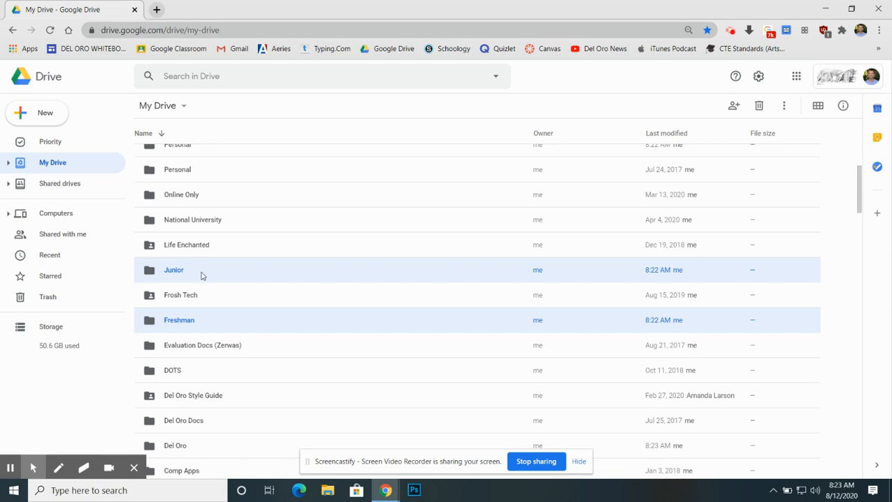
{"action": "left_click_drag", "start_coordinate": [201, 275], "coordinate": [183, 411]}
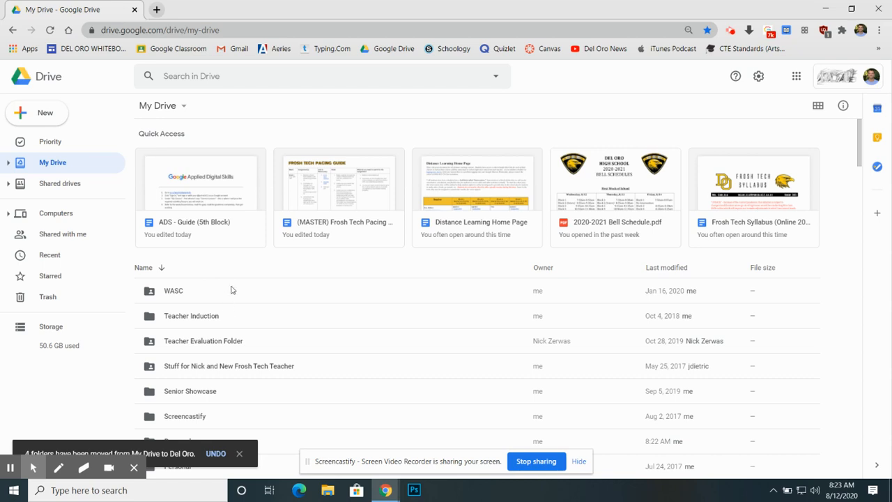
Step: Open the Del Oro folder in My Drive and go into its Freshman subfolder
{"action": "scroll", "coordinate": [226, 317], "scroll_direction": "down", "scroll_amount": 2}
{"action": "scroll", "coordinate": [220, 319], "scroll_direction": "down", "scroll_amount": 3}
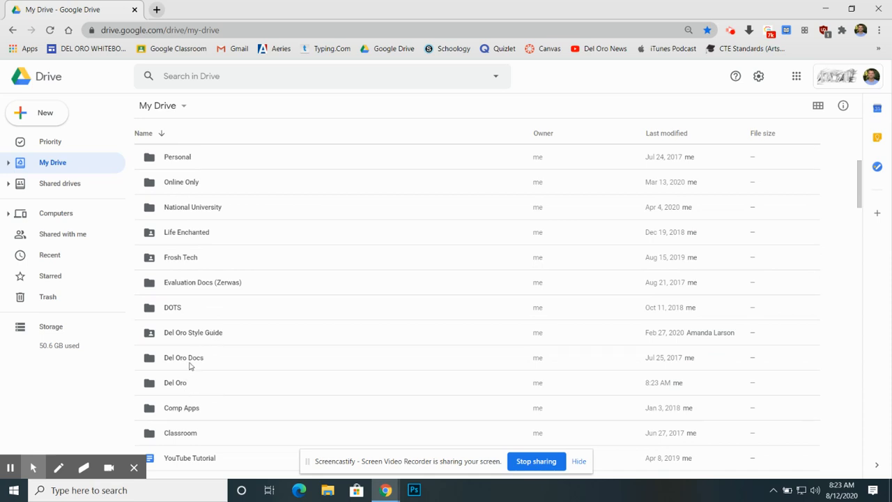
{"action": "double_click", "coordinate": [176, 385]}
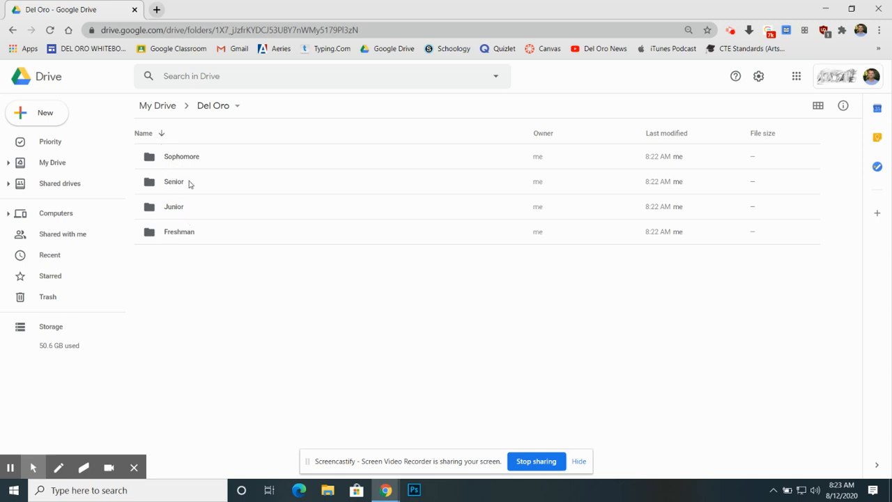
{"action": "left_click", "coordinate": [171, 235]}
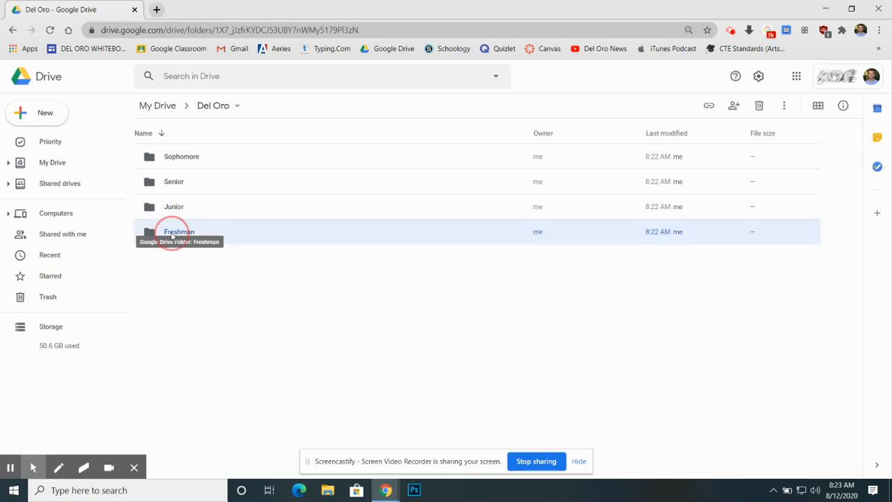
{"action": "double_click", "coordinate": [174, 234]}
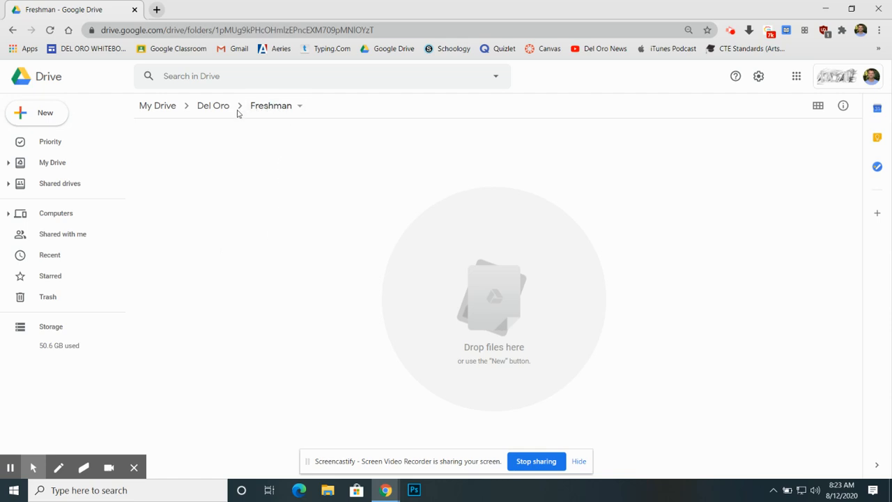
Step: Create a new folder named "Math" inside the Freshman folder
{"action": "left_click", "coordinate": [52, 114]}
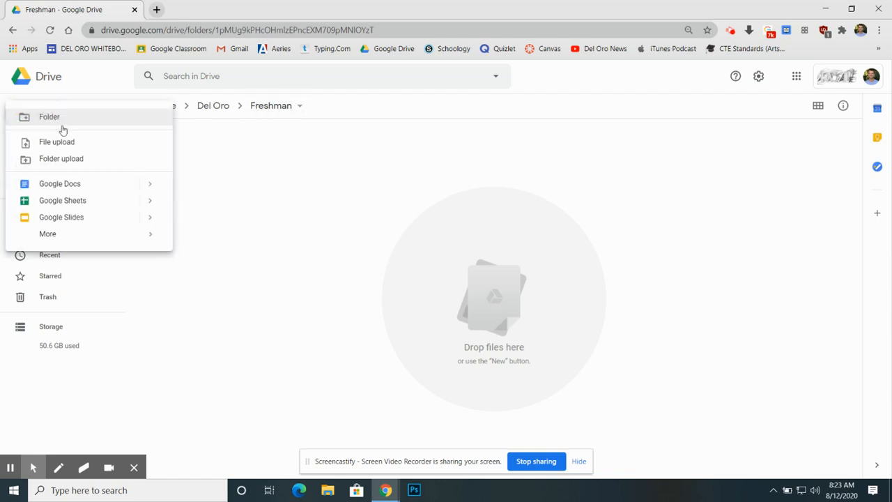
{"action": "left_click", "coordinate": [62, 119]}
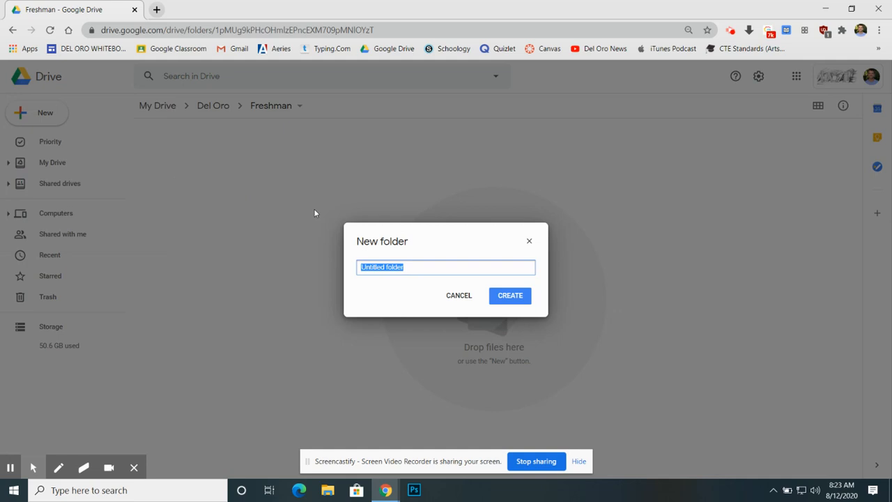
{"action": "type", "text": "Math"}
{"action": "key", "text": "Return"}
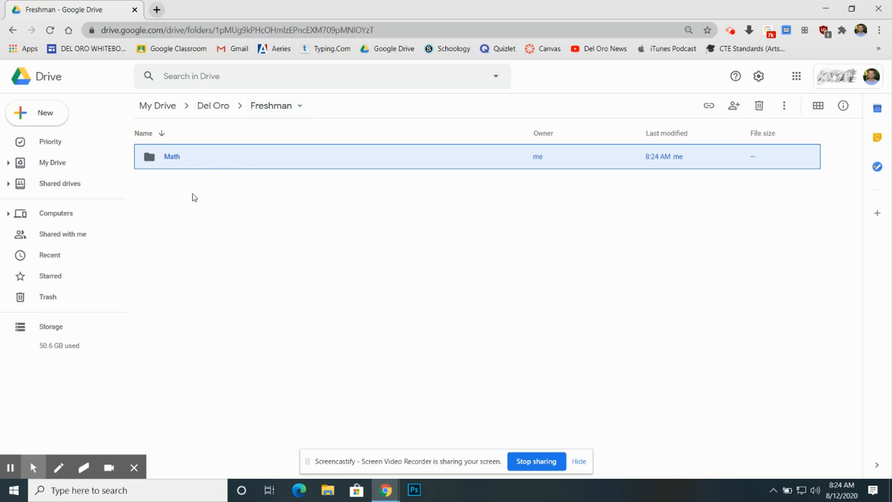
{"action": "left_click", "coordinate": [170, 178]}
Step: Create a new folder named "English" inside the Freshman folder
{"action": "left_click", "coordinate": [46, 119]}
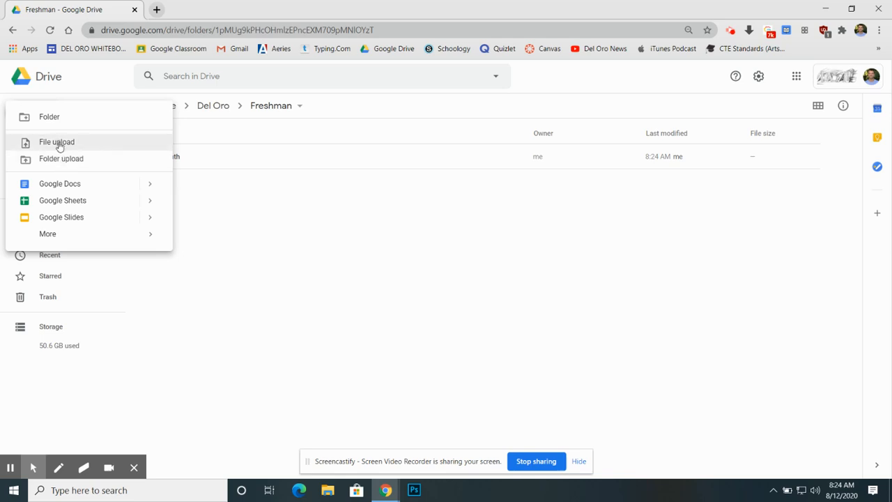
{"action": "left_click", "coordinate": [45, 115]}
{"action": "type", "text": "E"}
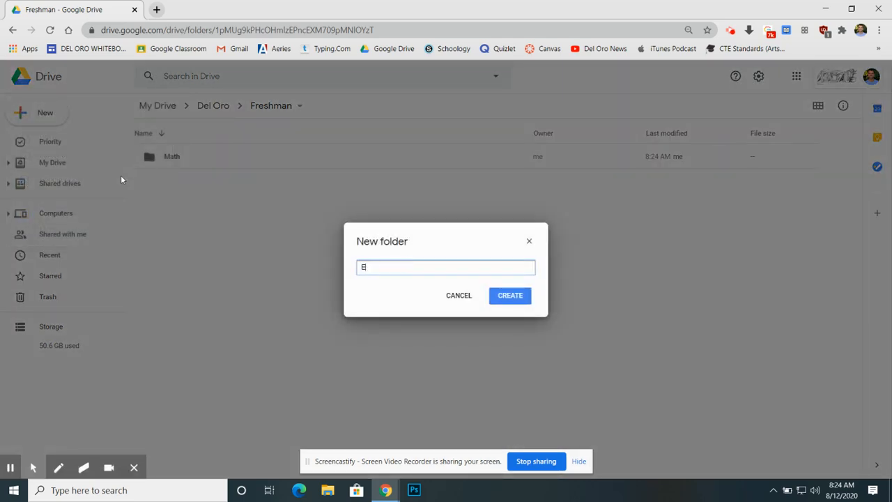
{"action": "type", "text": "nglish"}
{"action": "key", "text": "Return"}
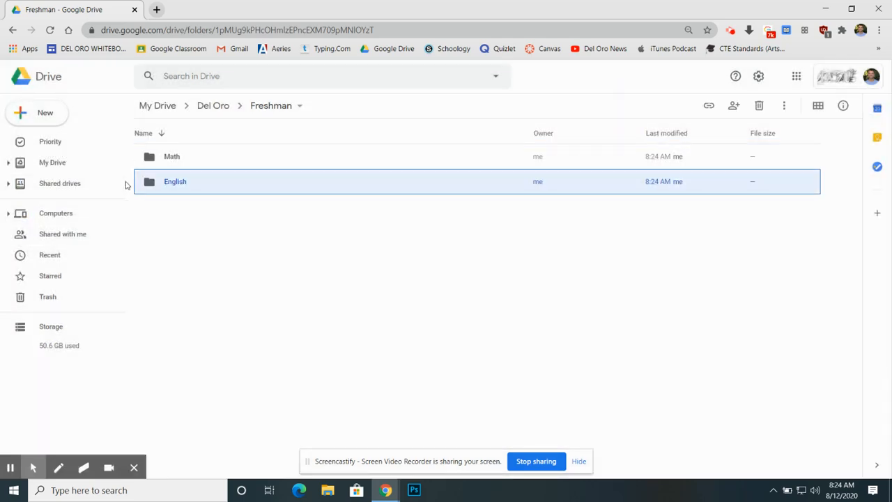
Step: Create a new folder named "Science" inside the Freshman folder
{"action": "left_click", "coordinate": [44, 119]}
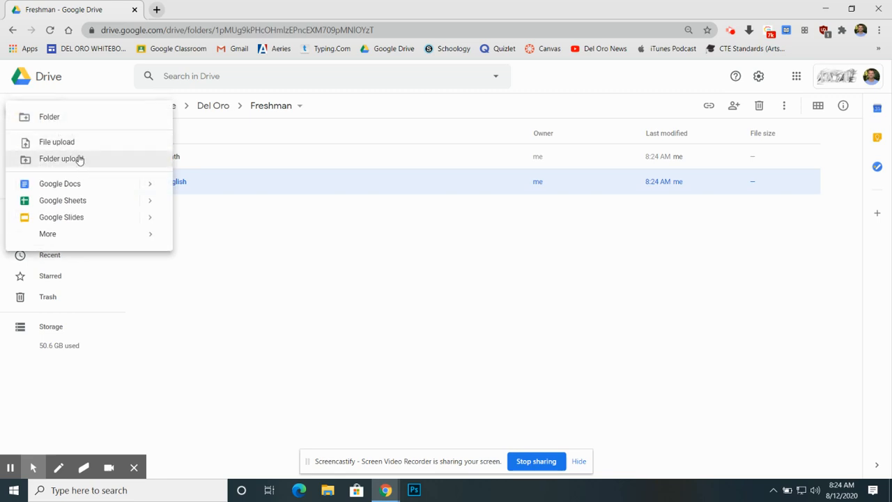
{"action": "left_click", "coordinate": [88, 123]}
{"action": "type", "text": "Science"}
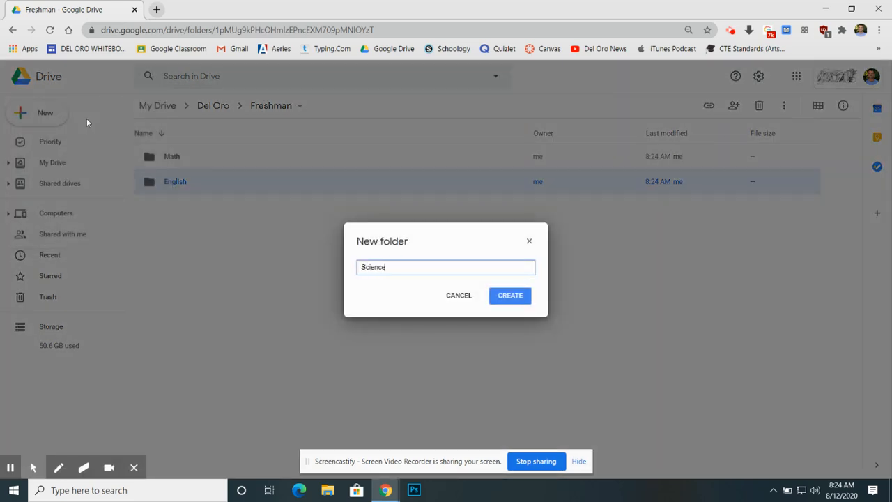
{"action": "key", "text": "Return"}
Step: Create a new folder named "Frosh Tech" inside the Freshman folder
{"action": "left_click", "coordinate": [73, 114]}
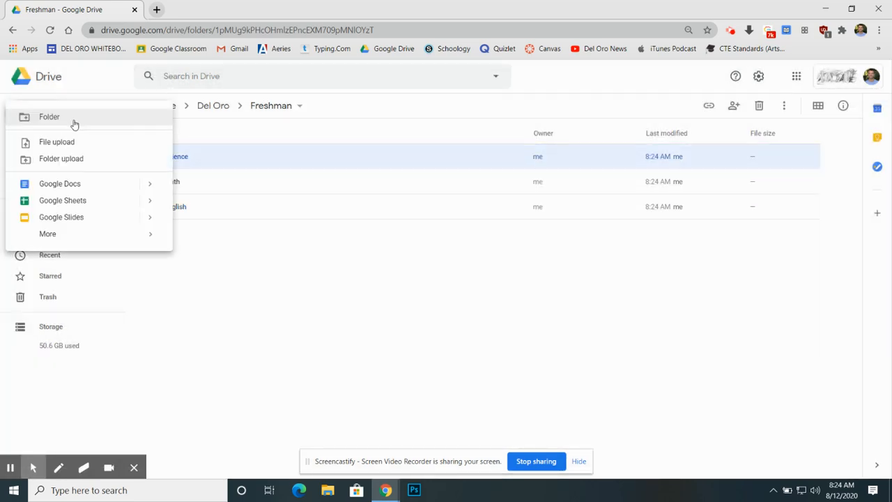
{"action": "left_click", "coordinate": [74, 119]}
{"action": "type", "text": "Frosh Tech"}
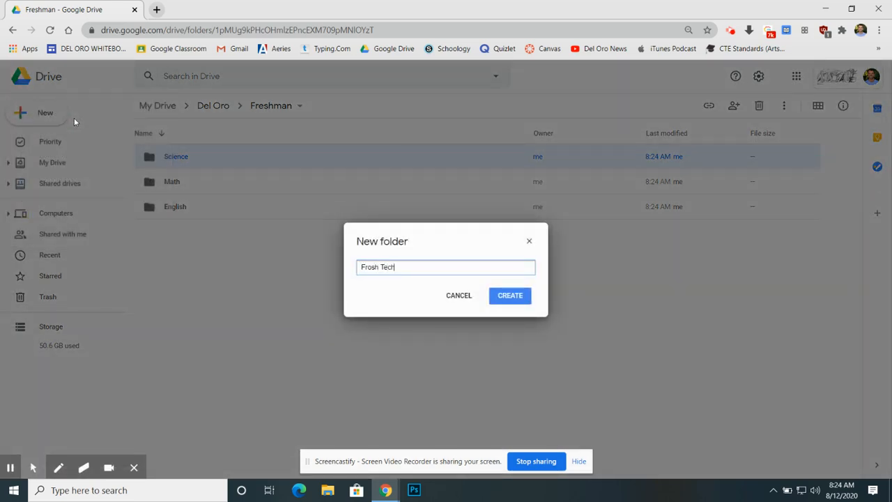
{"action": "key", "text": "Return"}
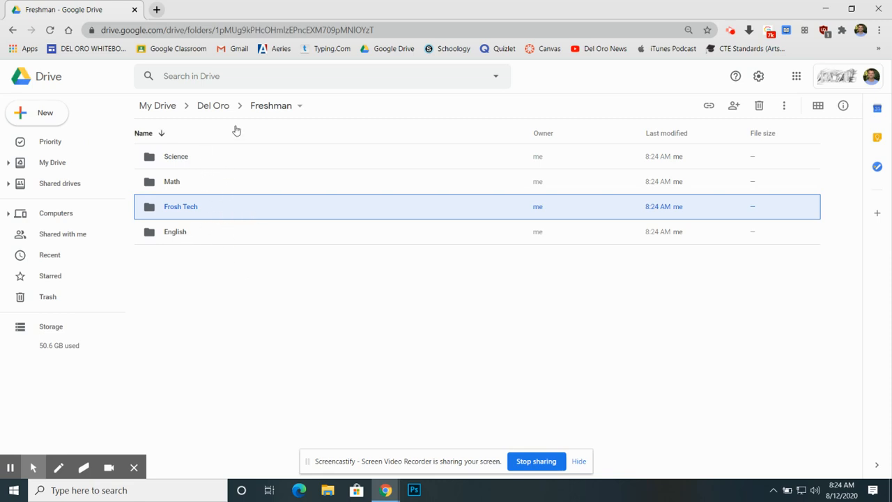
Step: Go back to the Del Oro folder and open the English folder inside Freshman
{"action": "left_click", "coordinate": [218, 105]}
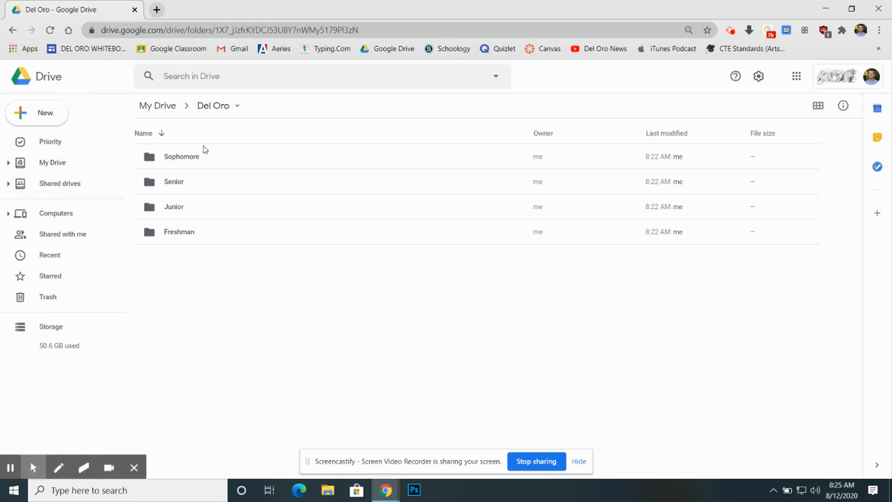
{"action": "left_click", "coordinate": [213, 108]}
{"action": "left_click", "coordinate": [179, 232]}
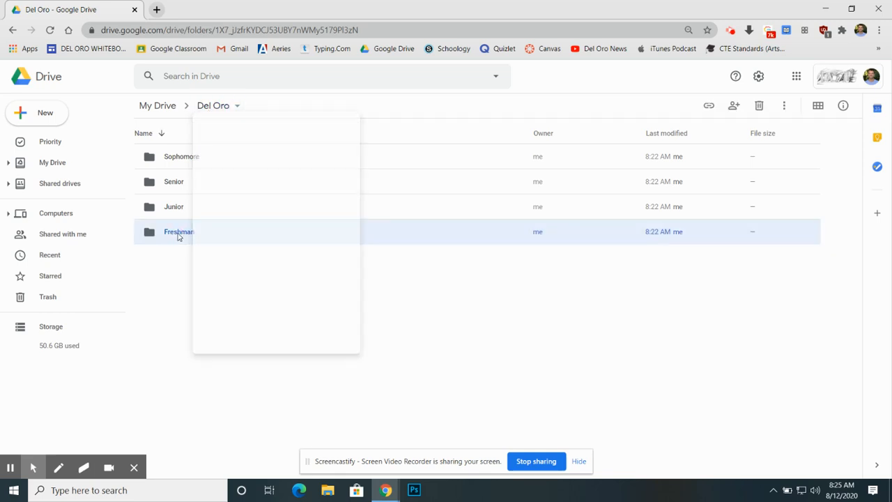
{"action": "double_click", "coordinate": [179, 232]}
{"action": "double_click", "coordinate": [176, 232]}
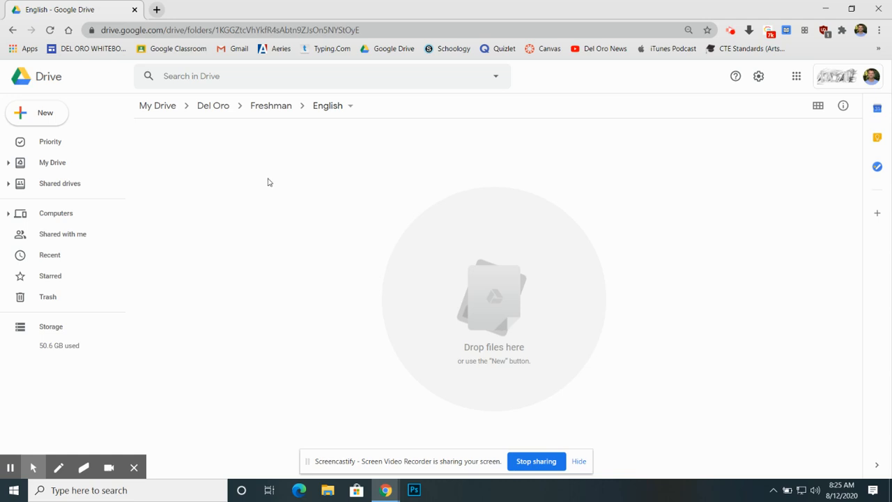
Step: Return to My Drive and look through its Quick Access files and its list of folders and documents
{"action": "left_click", "coordinate": [27, 79]}
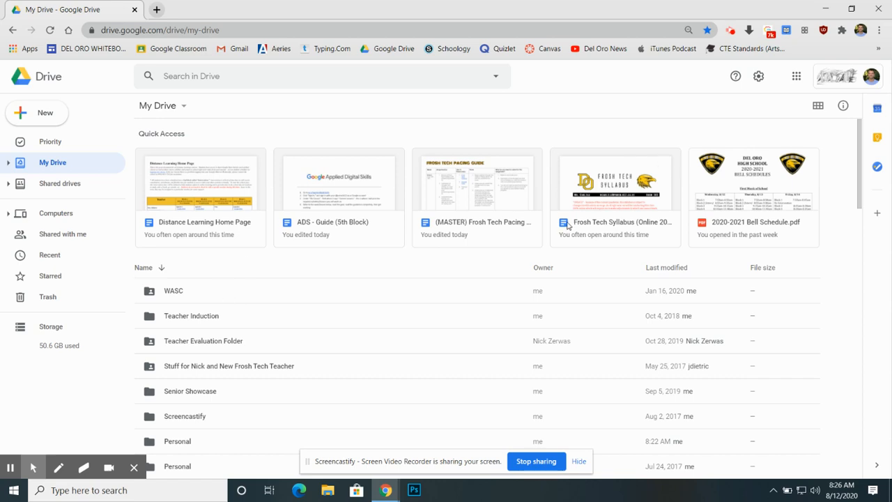
{"action": "scroll", "coordinate": [557, 230], "scroll_direction": "down", "scroll_amount": 10}
{"action": "scroll", "coordinate": [434, 317], "scroll_direction": "down", "scroll_amount": 3}
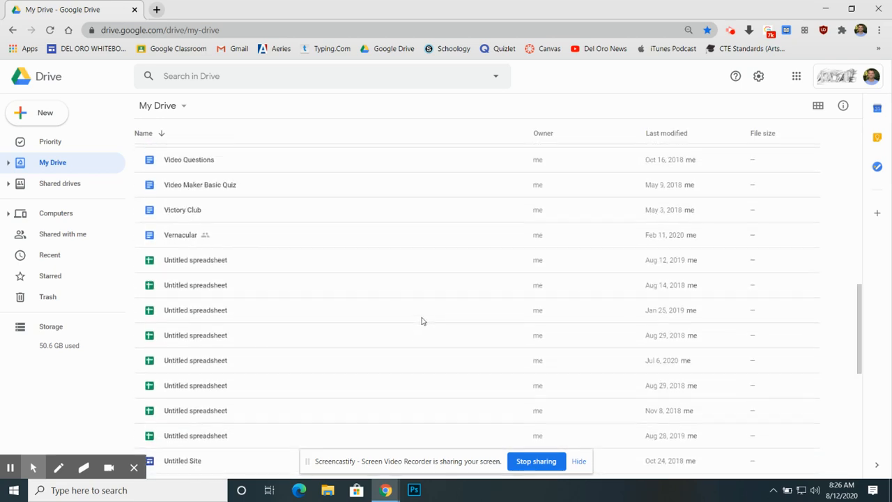
{"action": "scroll", "coordinate": [421, 322], "scroll_direction": "up", "scroll_amount": 6}
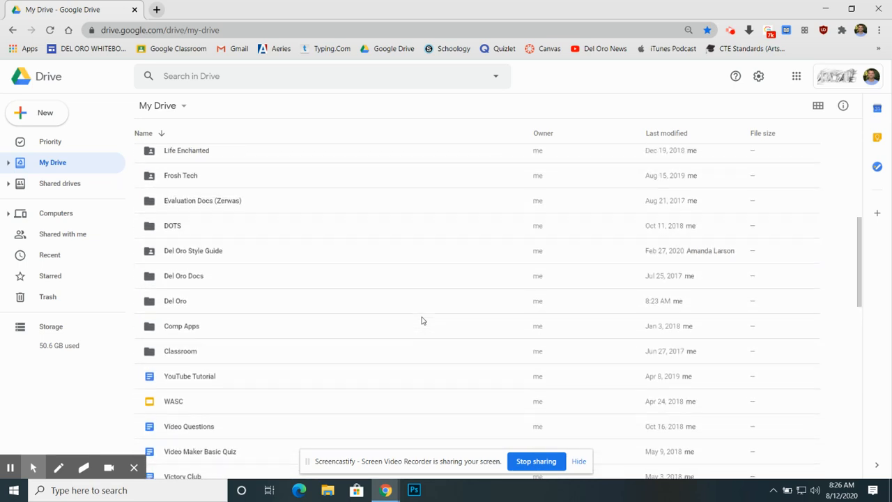
{"action": "scroll", "coordinate": [421, 321], "scroll_direction": "up", "scroll_amount": 3}
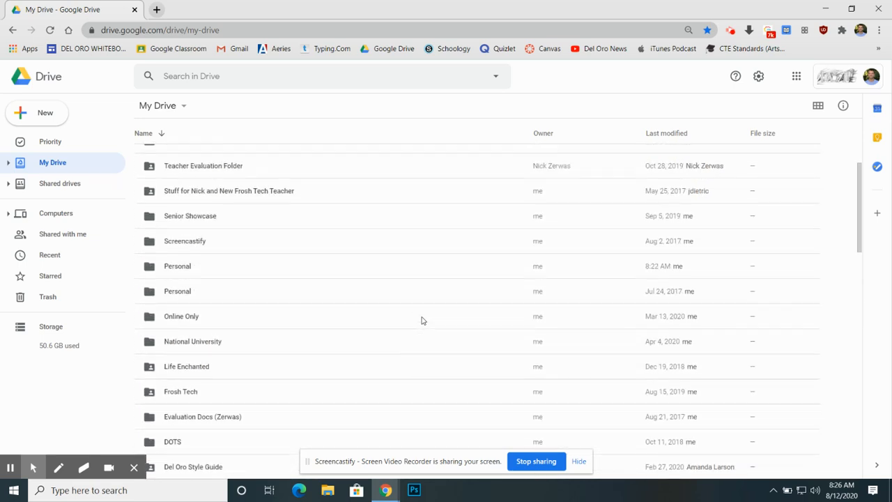
{"action": "scroll", "coordinate": [420, 321], "scroll_direction": "up", "scroll_amount": 1}
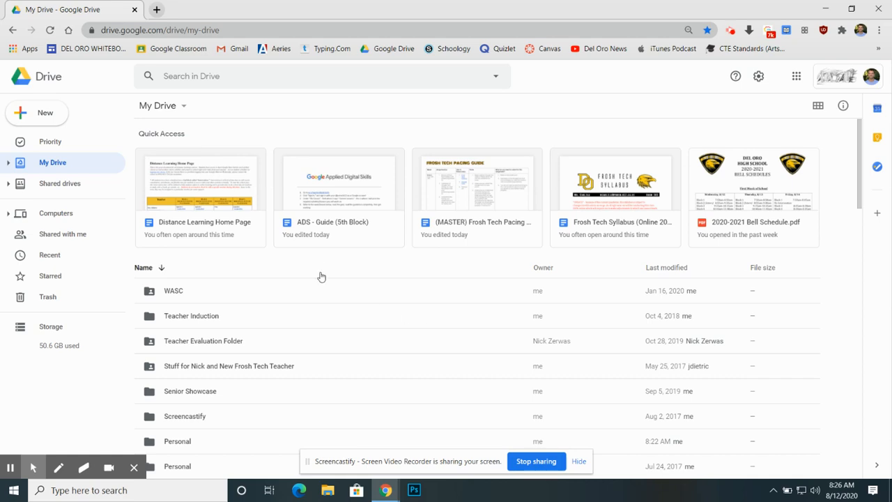
{"action": "scroll", "coordinate": [324, 276], "scroll_direction": "down", "scroll_amount": 1}
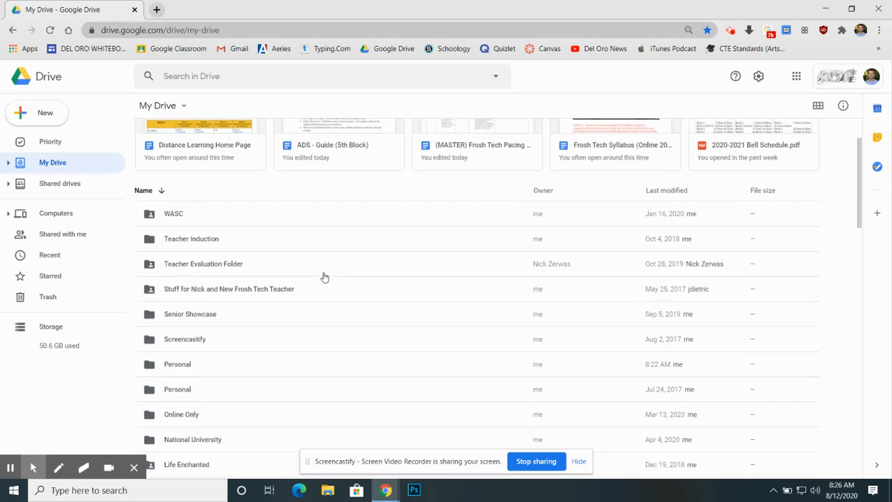
{"action": "scroll", "coordinate": [317, 300], "scroll_direction": "up", "scroll_amount": 1}
{"action": "scroll", "coordinate": [318, 329], "scroll_direction": "down", "scroll_amount": 3}
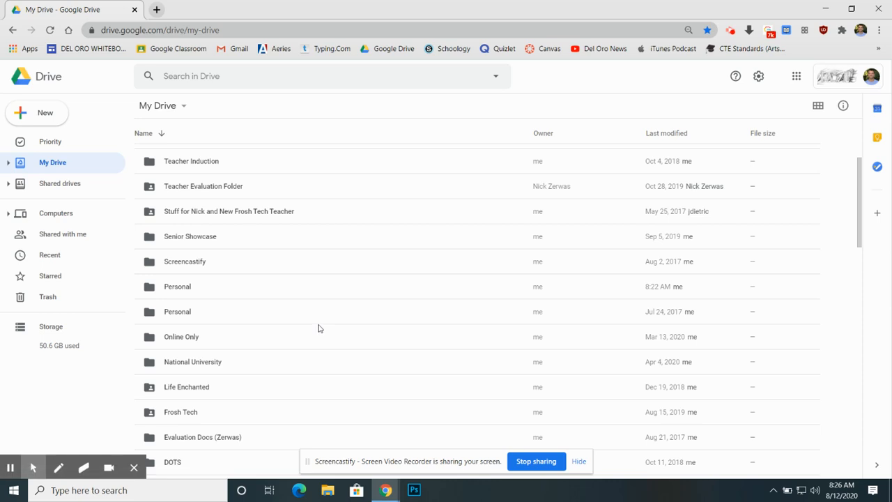
{"action": "scroll", "coordinate": [313, 321], "scroll_direction": "up", "scroll_amount": 3}
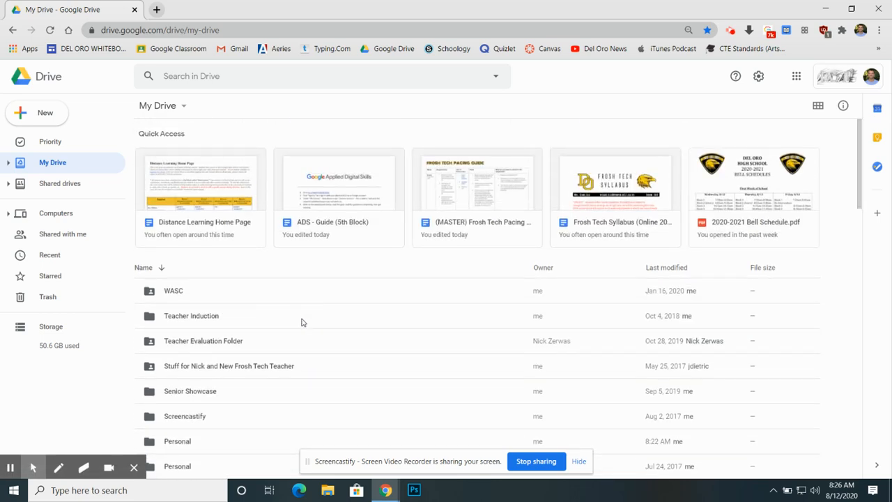
Step: Open the Del Oro folder from My Drive to view its grade-level folders, and return to the Drive home
{"action": "scroll", "coordinate": [307, 317], "scroll_direction": "down", "scroll_amount": 1}
{"action": "scroll", "coordinate": [232, 387], "scroll_direction": "down", "scroll_amount": 1}
{"action": "scroll", "coordinate": [221, 370], "scroll_direction": "down", "scroll_amount": 3}
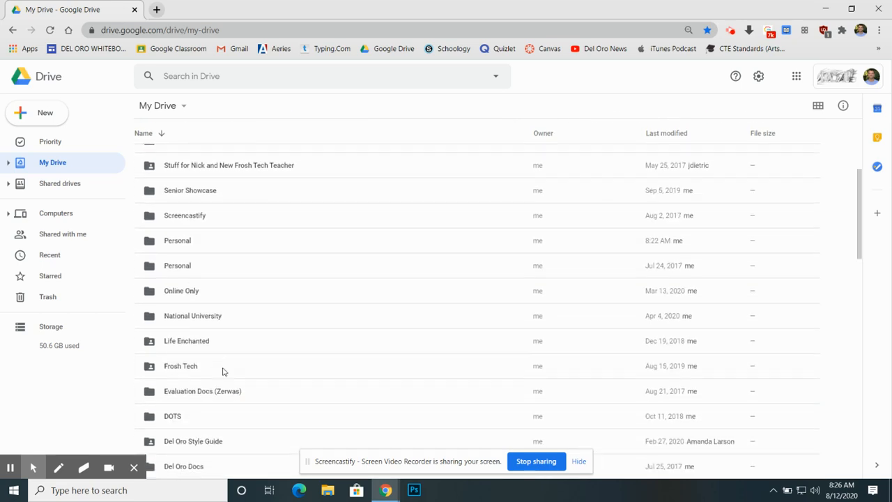
{"action": "left_click", "coordinate": [193, 343]}
{"action": "double_click", "coordinate": [193, 343]}
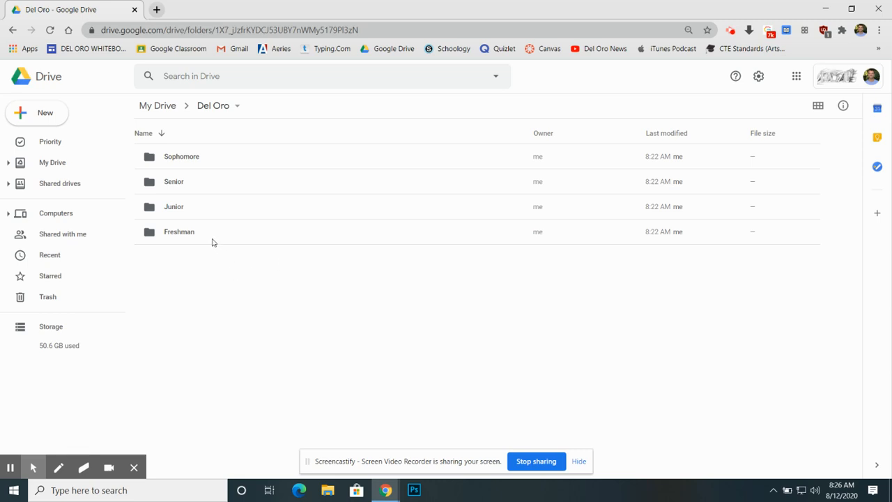
{"action": "left_click", "coordinate": [37, 84]}
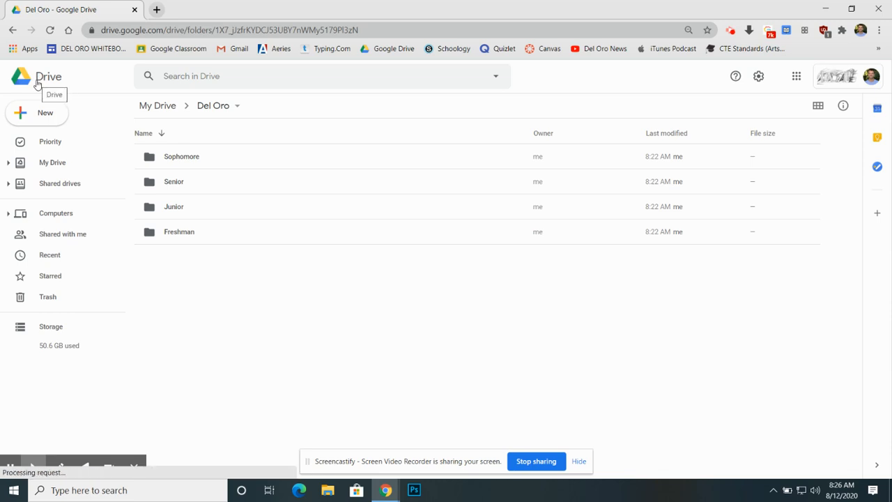